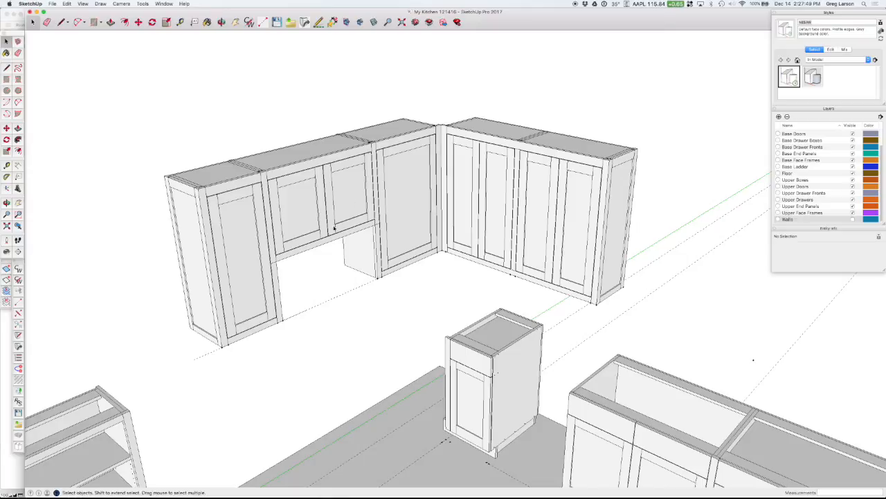
Step: Unlock the three top rails of the three-cabinet upper run, plus the stiles and end connectors where those cabinets meet
scroll(259, 351, "up", 2)
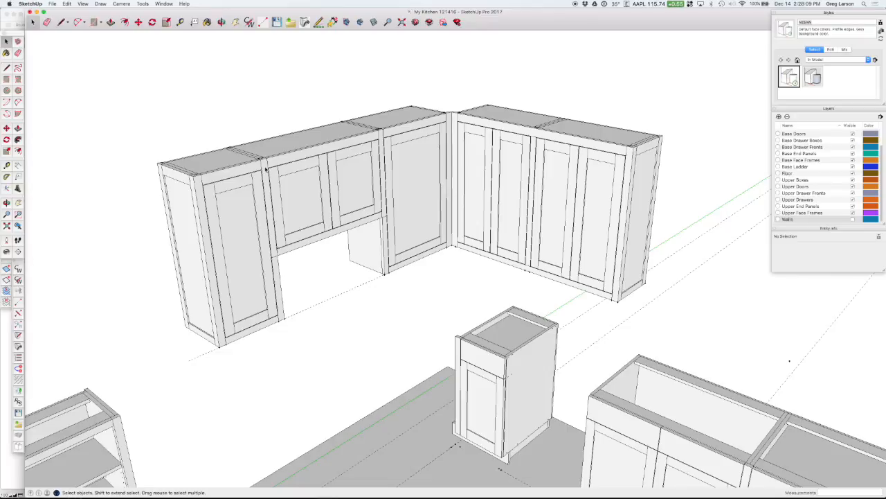
left_click(265, 170)
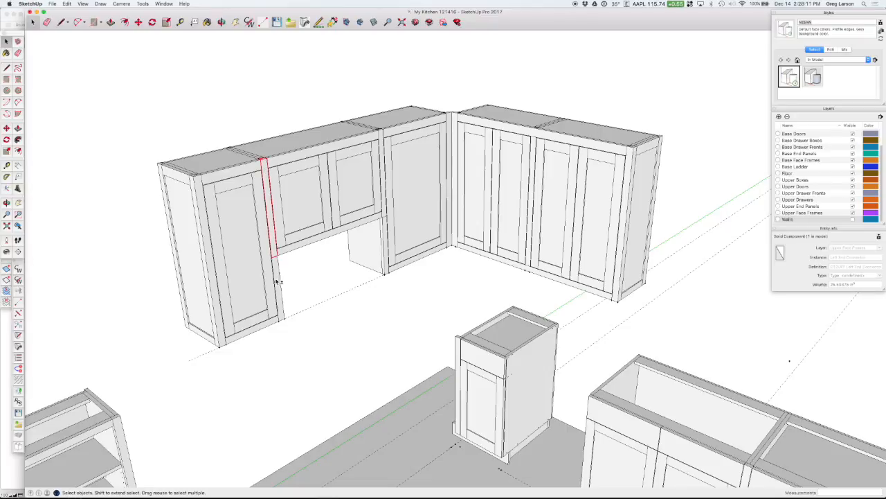
left_click(239, 172)
left_click(305, 160, "shift")
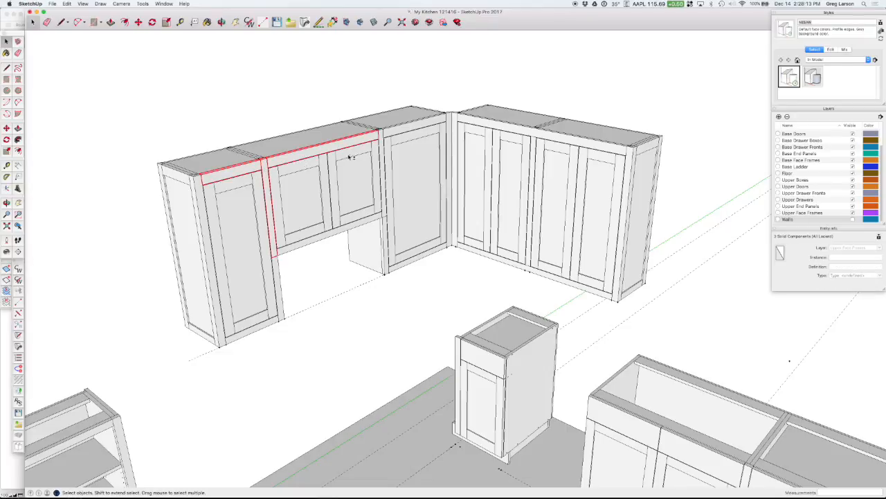
left_click(408, 131, "shift")
left_click(383, 202, "shift")
left_click(385, 245, "shift")
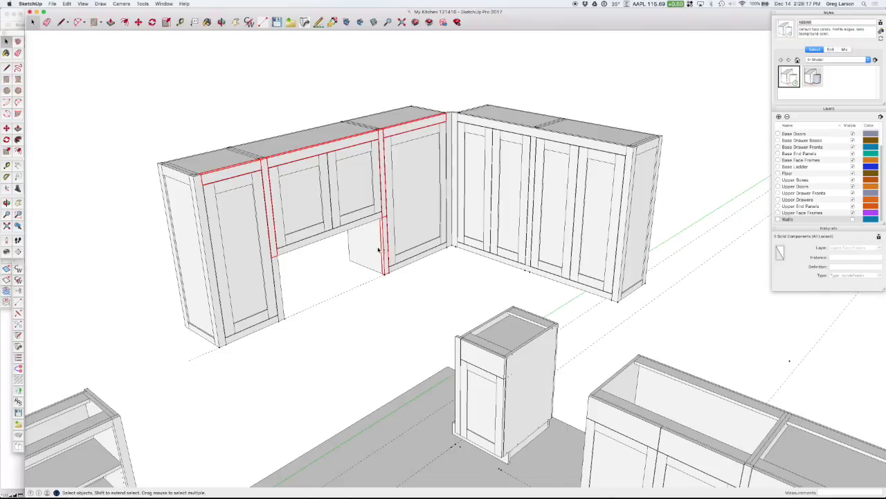
left_click(279, 284, "shift")
right_click(276, 254)
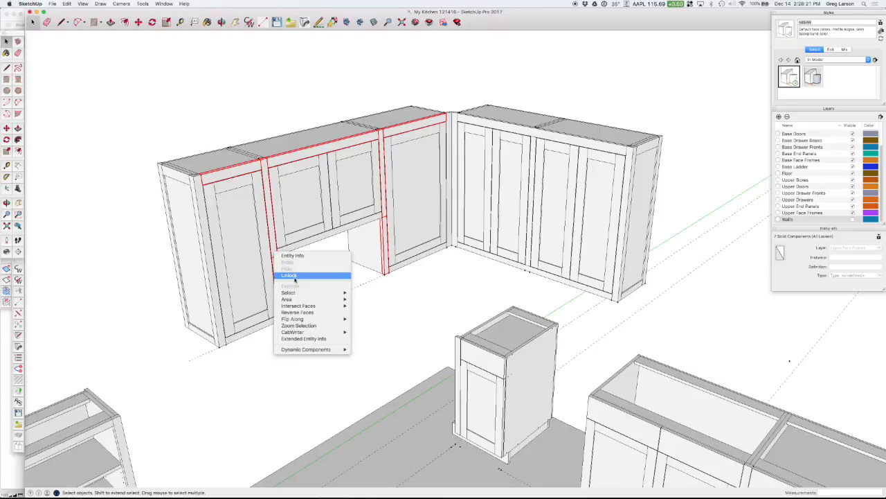
left_click(288, 276)
Step: Hide the middle two-door cabinet's end connectors and top rail, along with the top rail of the tall end cabinet
left_click(272, 227)
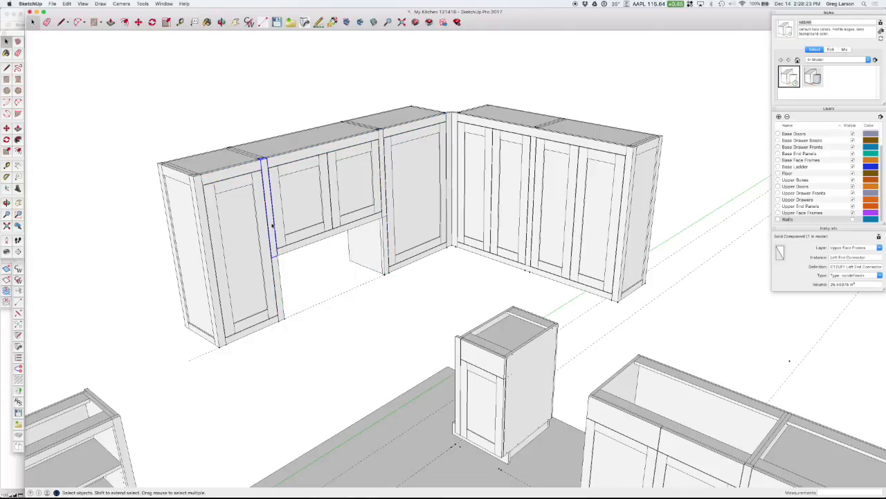
left_click(290, 160, "shift")
left_click(255, 168, "shift")
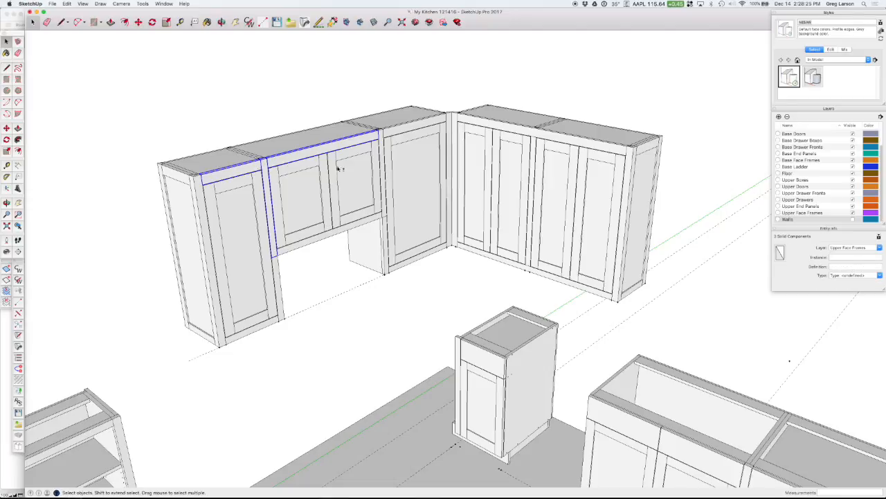
left_click(383, 164, "shift")
key("super+e")
Step: Push the top of the corner-side cabinet's stile beside the middle cabinet down to the lower edge of its top rail
middle_click_drag(281, 164, 276, 221)
left_click(262, 213)
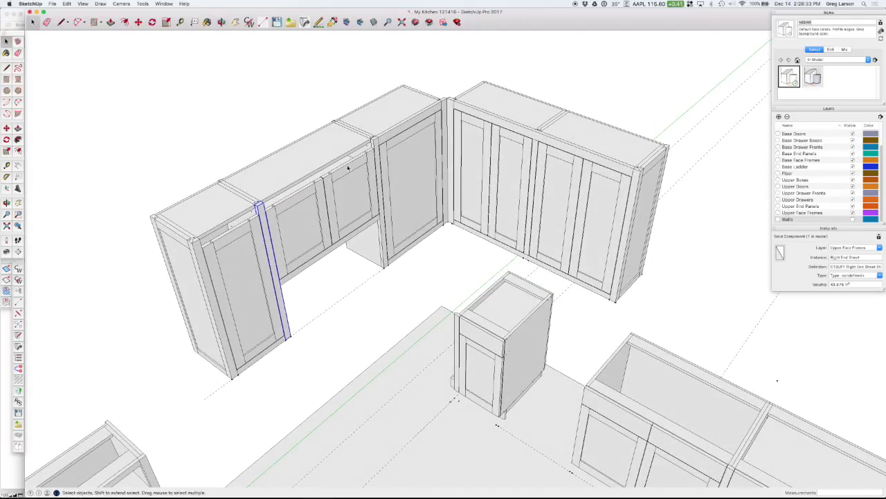
triple_click(376, 144)
scroll(376, 144, "up", 3)
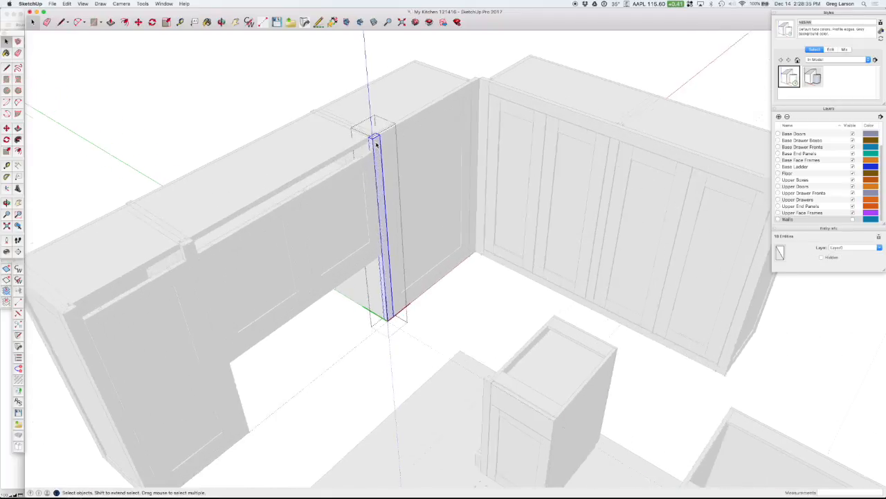
key("p")
left_click(372, 140)
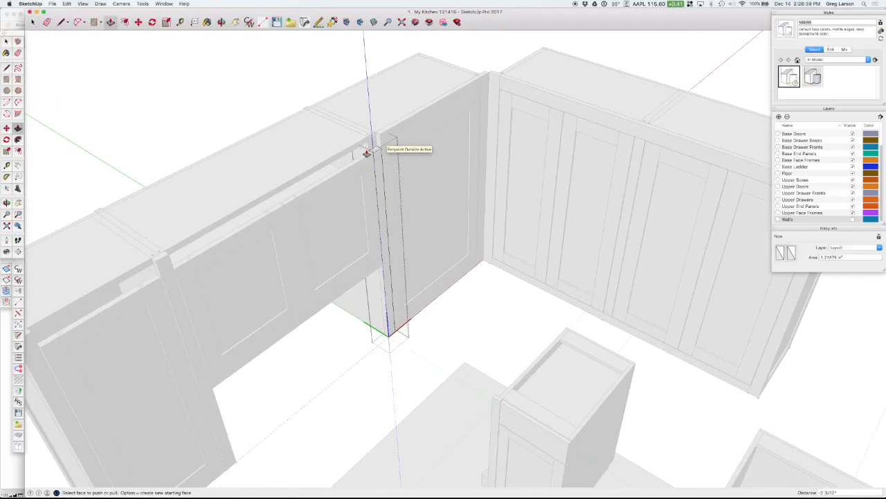
Step: Push the top face of the tall end cabinet's stile beside the middle cabinet down by 2" and close the component
key("space")
double_click(167, 269)
triple_click(166, 267)
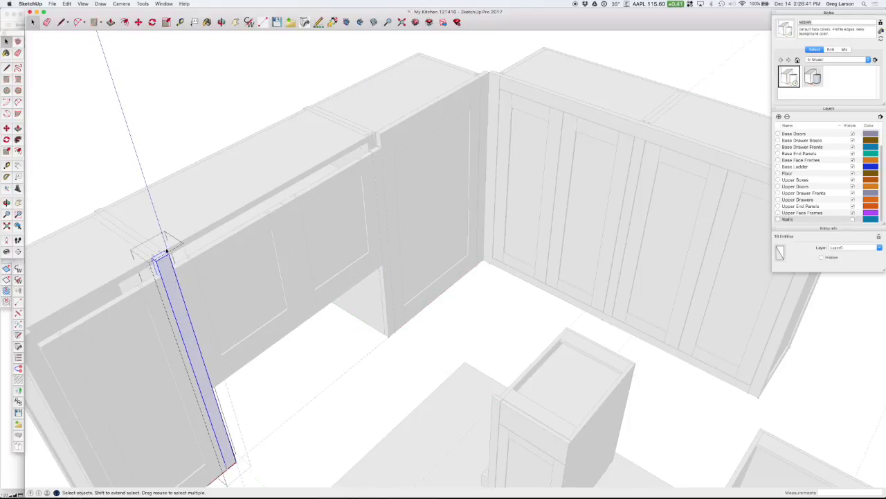
left_click(161, 262)
key("p")
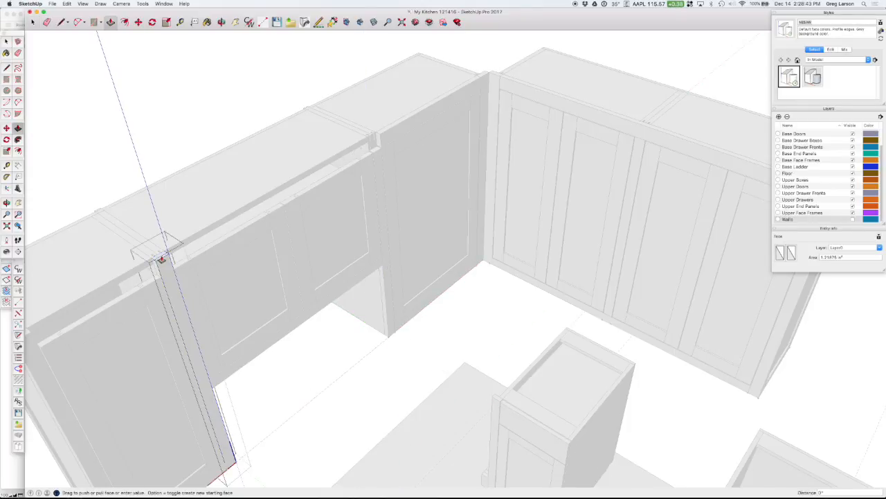
left_click(169, 269)
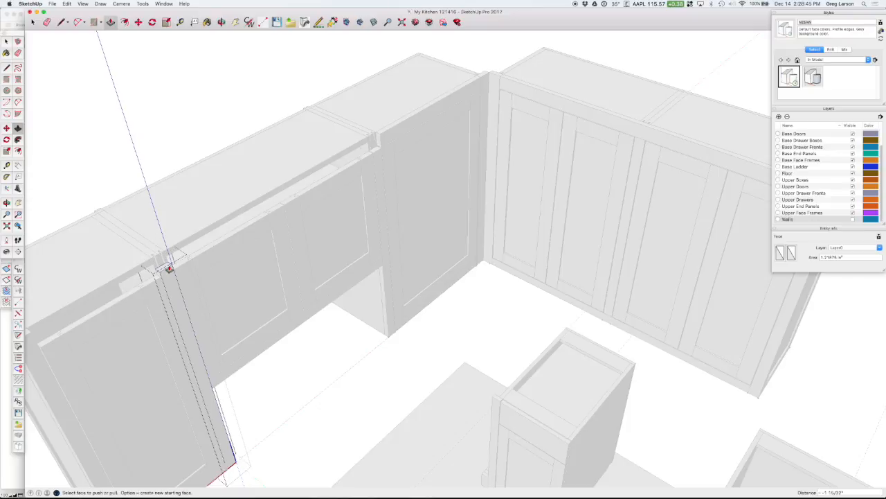
type("2")
left_click(169, 269)
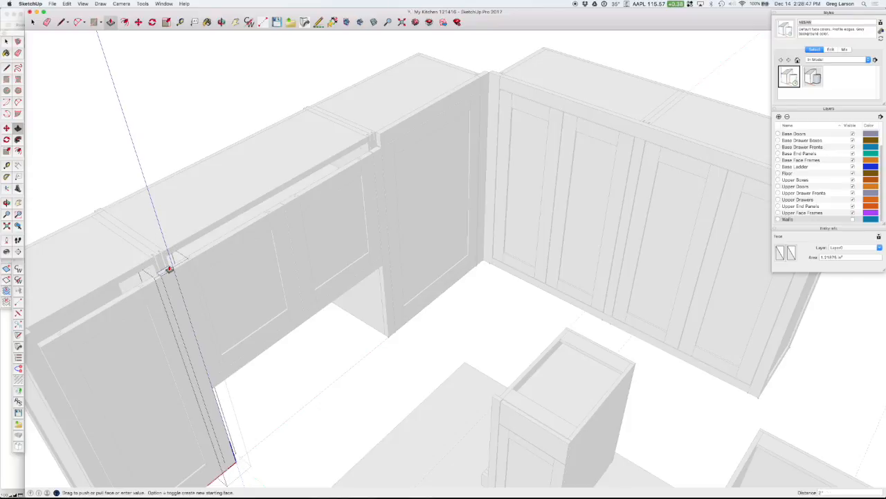
key("space")
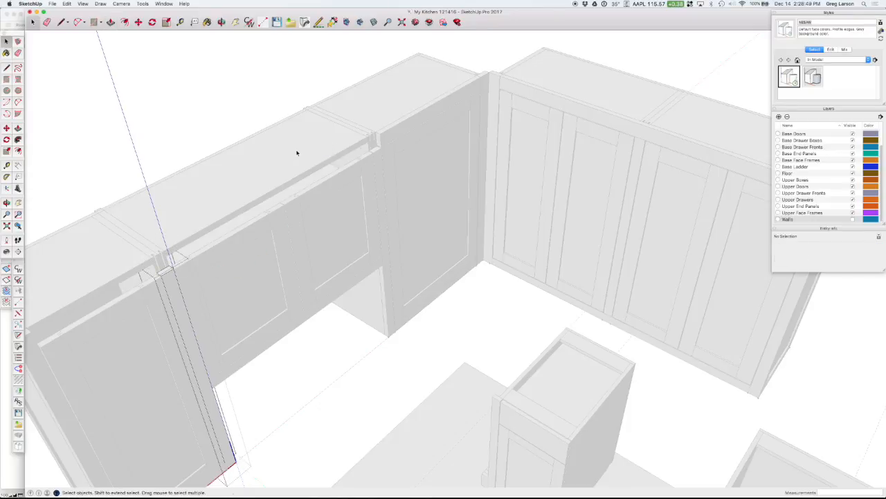
left_click(297, 151)
Step: Extend the corner-side cabinet's top rail with Push/Pull across the middle cabinet to the outer stile of the tall end cabinet
scroll(283, 275, "up", 1)
scroll(283, 275, "down", 3)
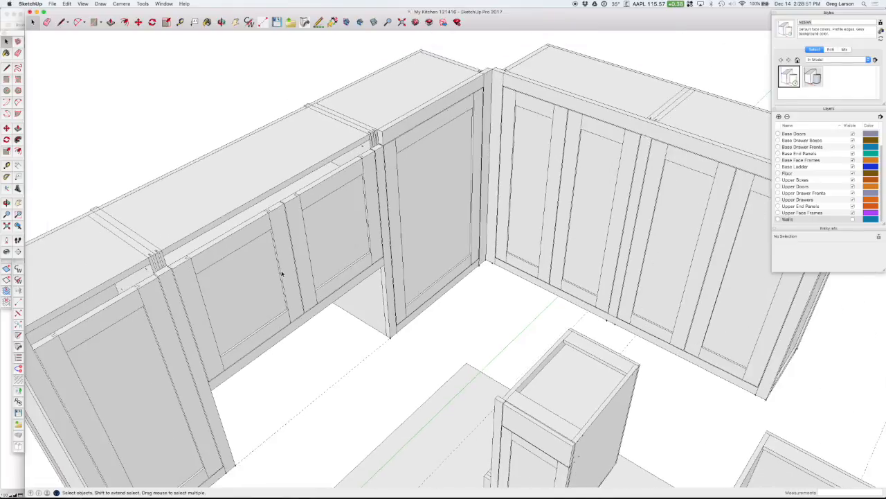
scroll(151, 431, "up", 1)
scroll(151, 431, "up", 1)
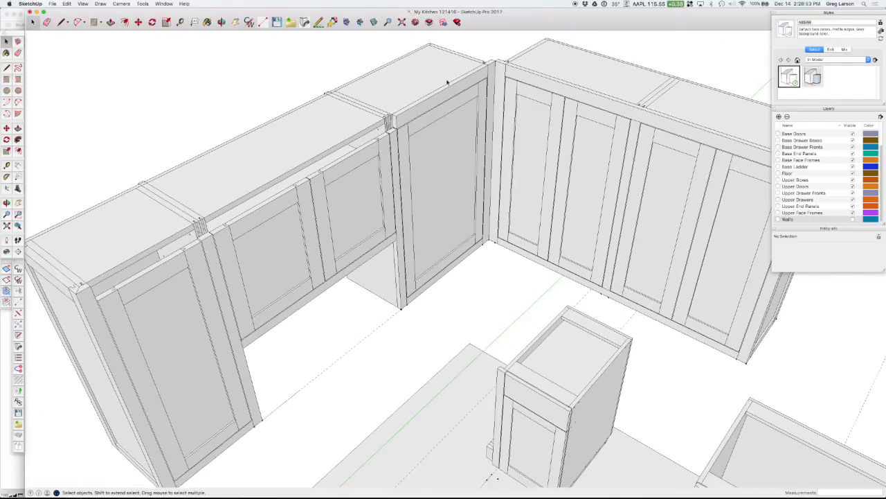
double_click(421, 108)
double_click(424, 109)
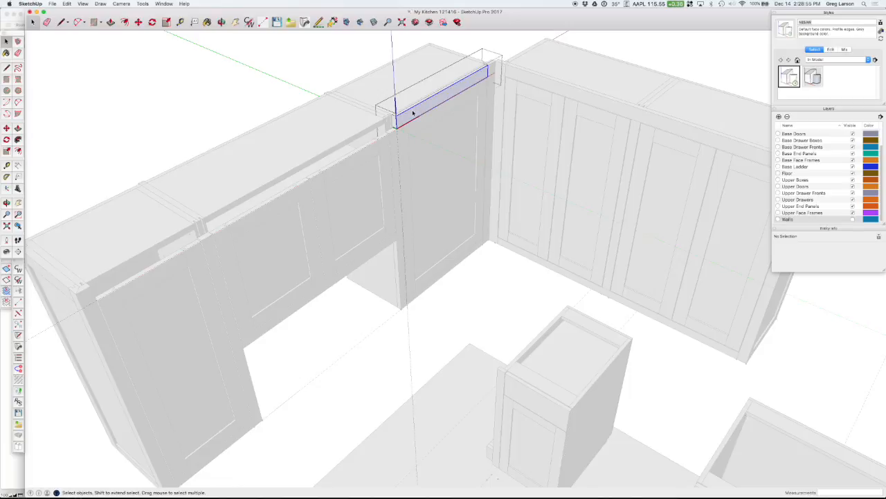
key("p")
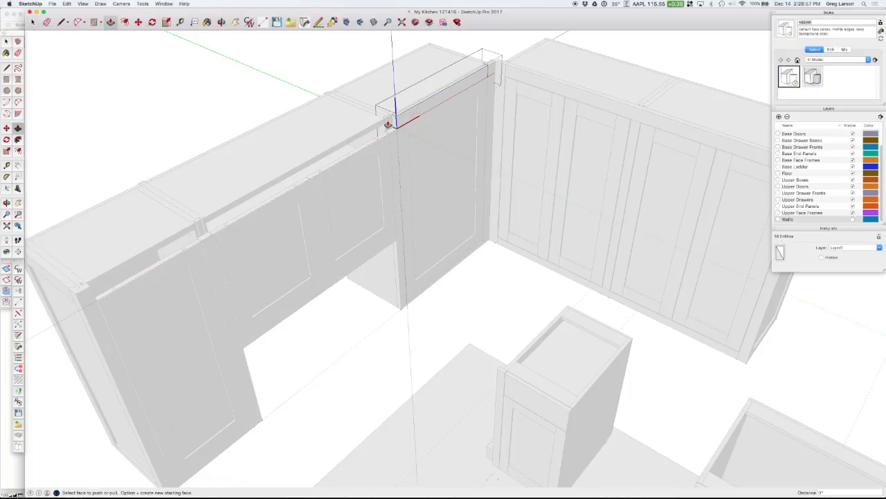
left_click(392, 125)
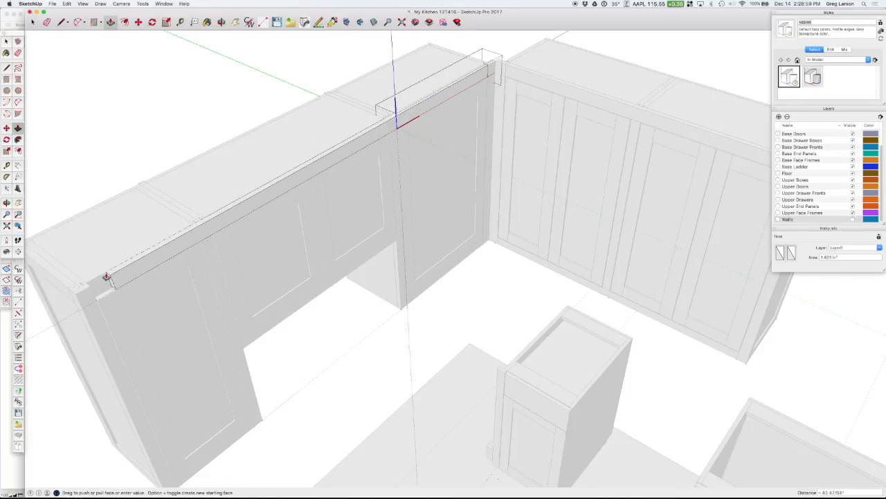
left_click(89, 291)
key("space")
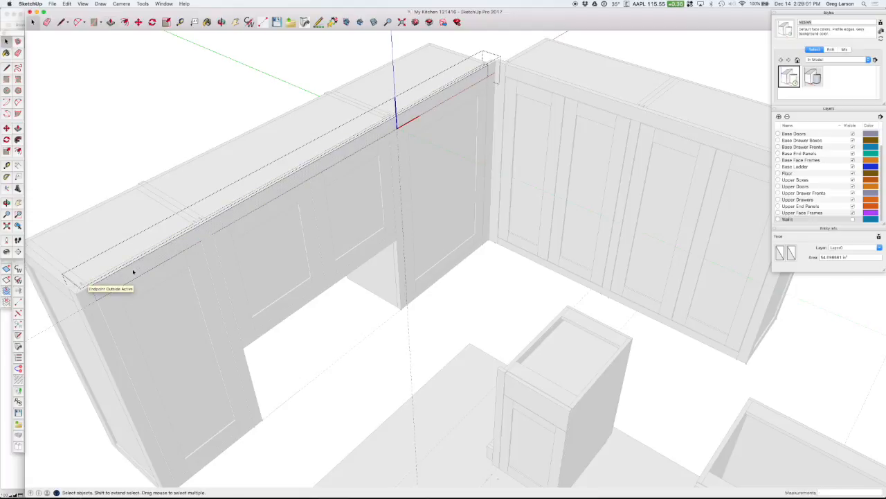
left_click(151, 121)
Step: Re-draw the corner-side upper cabinet with CabWriter, using the cabinet's stored defaults
scroll(349, 258, "down", 3)
middle_click_drag(349, 257, 342, 194)
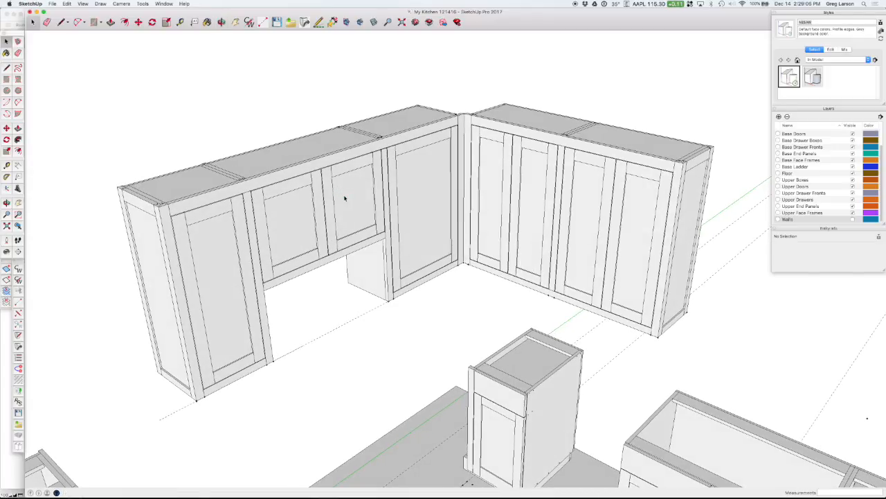
left_click(416, 138)
left_click(419, 151)
left_click(420, 148)
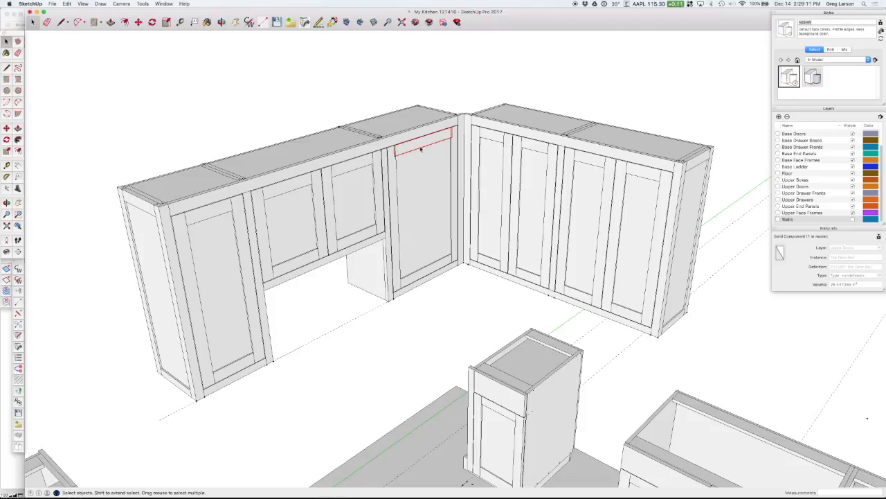
right_click(420, 149)
mouse_move(478, 287)
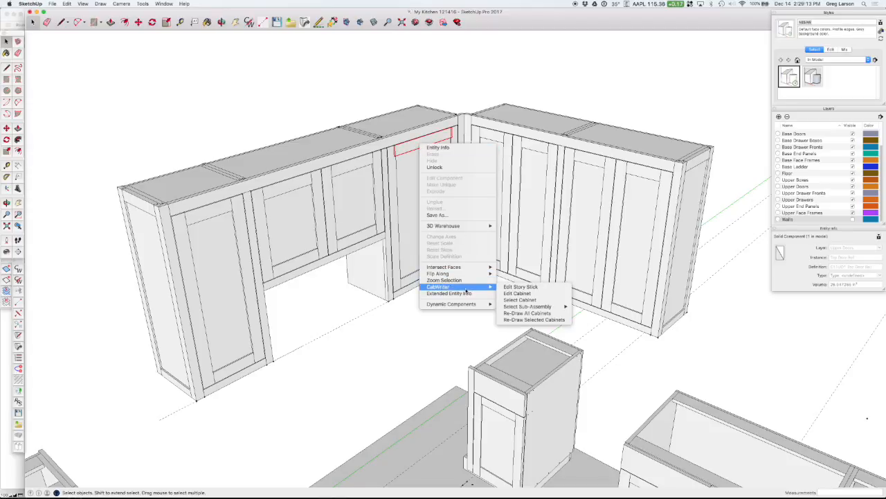
left_click(519, 320)
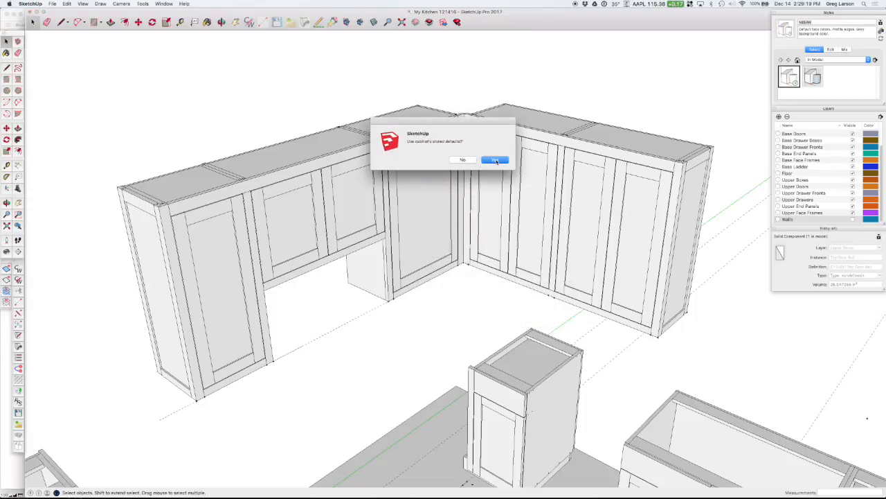
left_click(496, 160)
left_click(495, 160)
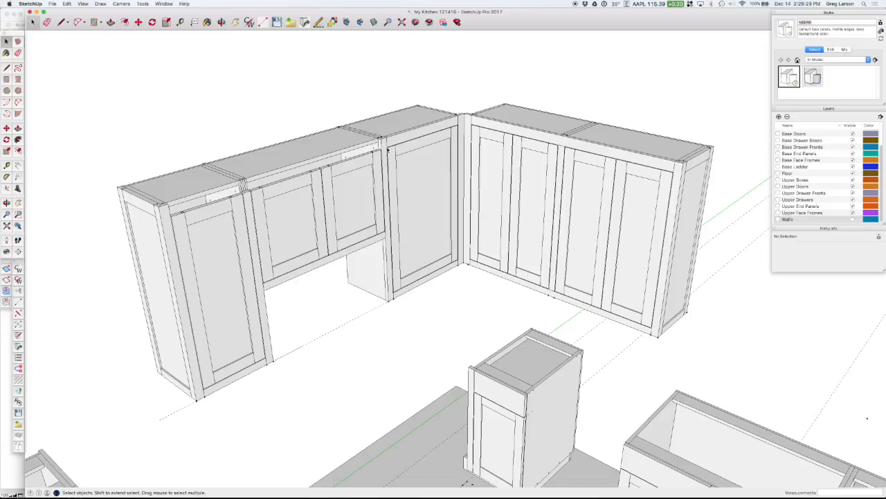
Step: Unlock the corner-side cabinet's top rail and its stile beside the middle cabinet
middle_click_drag(386, 145, 396, 234)
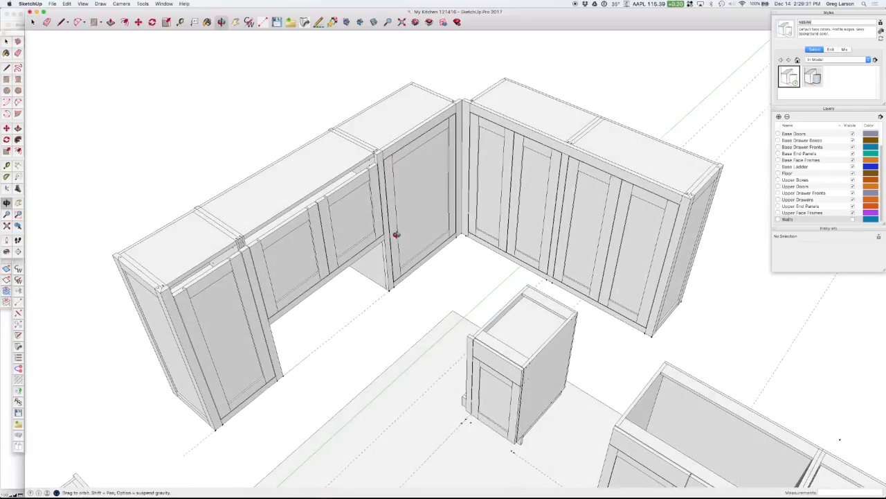
left_click(383, 146)
left_click(380, 158, "shift")
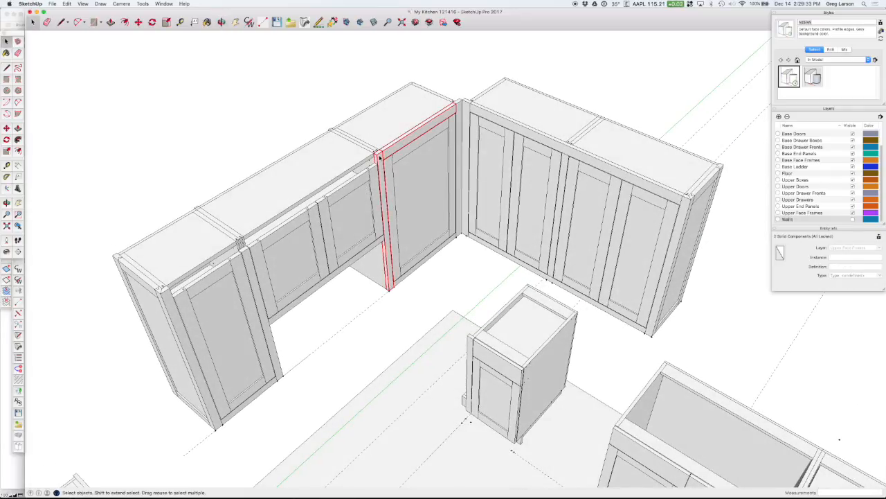
right_click(380, 156)
left_click(406, 178)
Step: Push the top face of the corner-side cabinet's unlocked stile down 2" to the underside of the top rail
double_click(377, 159)
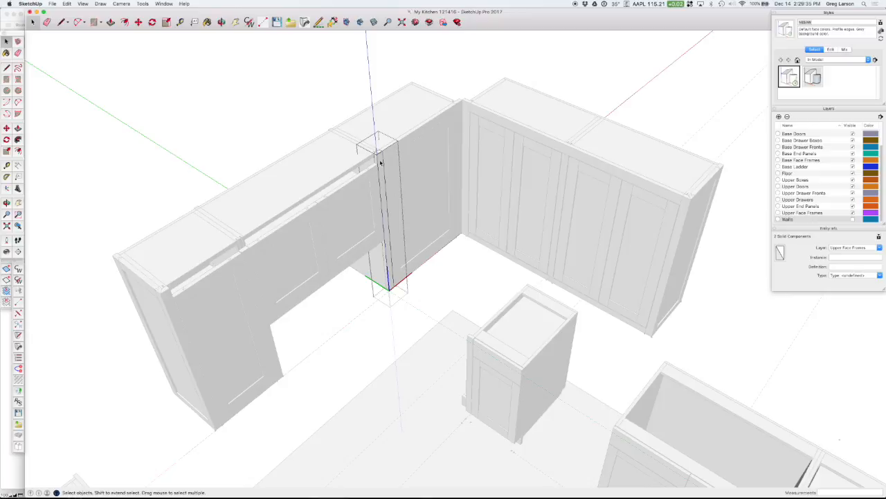
triple_click(376, 157)
key("p")
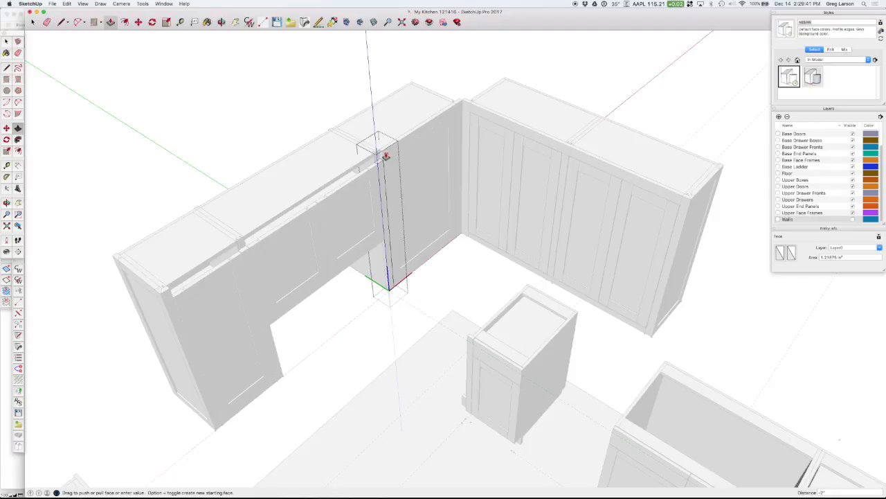
left_click(382, 160)
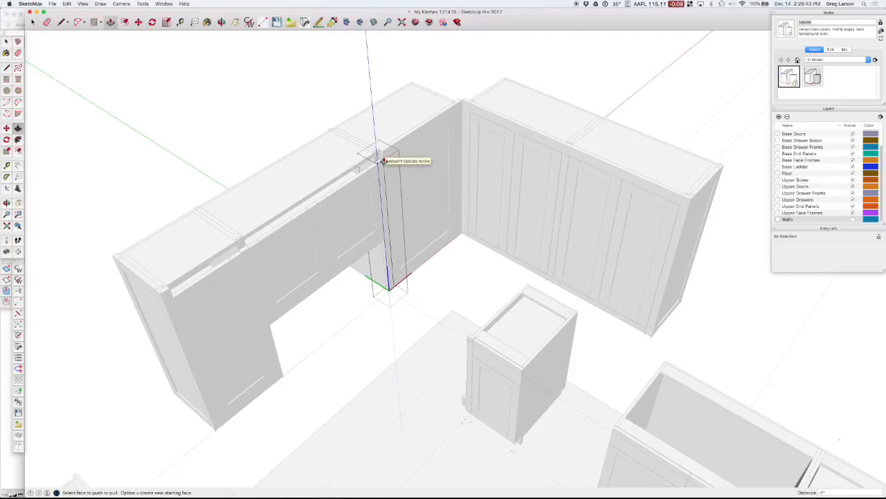
key("space")
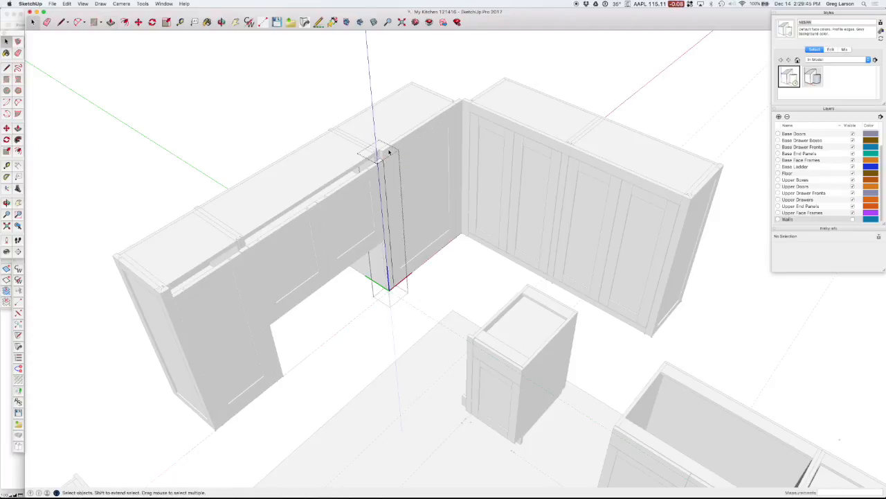
Step: Pull the end of the corner-side cabinet's top rail across the run to the tall end cabinet's outer stile
left_click(387, 152)
key("p")
left_click(376, 151)
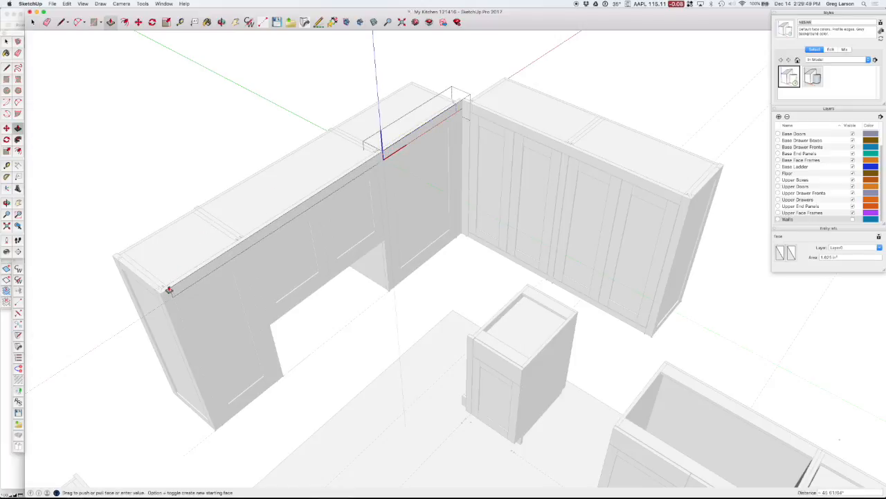
left_click(167, 290)
key("space")
left_click(196, 149)
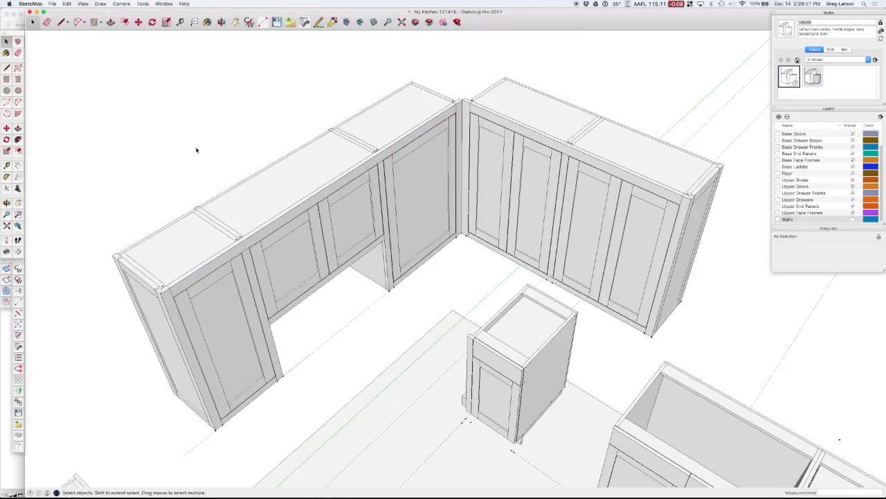
Step: Mark the extended continuous top rail and the corner-side cabinet's shortened stile as CabWriter Protected in Extended Entity Info
middle_click_drag(405, 214, 392, 147)
left_click(392, 145)
left_click(385, 161, "shift")
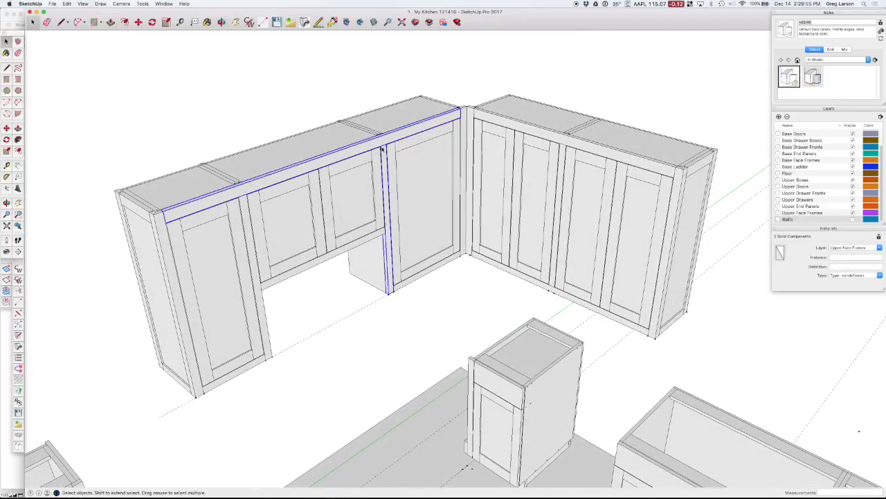
left_click(162, 4)
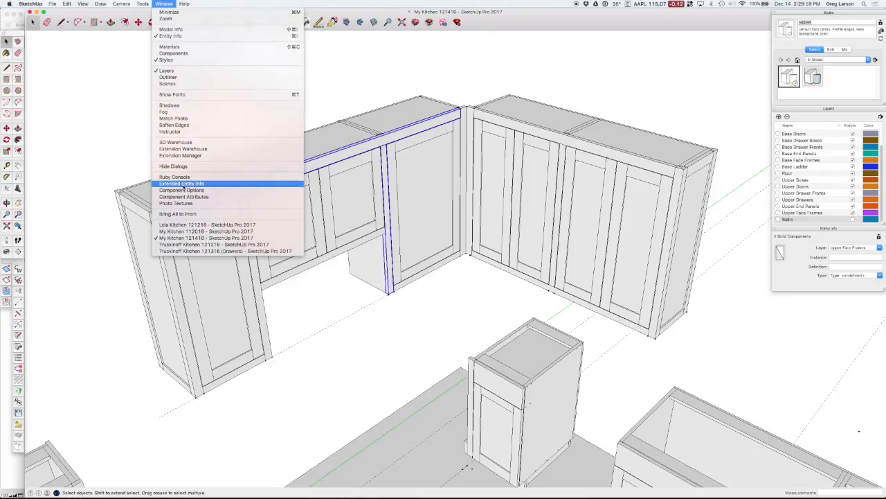
left_click(182, 184)
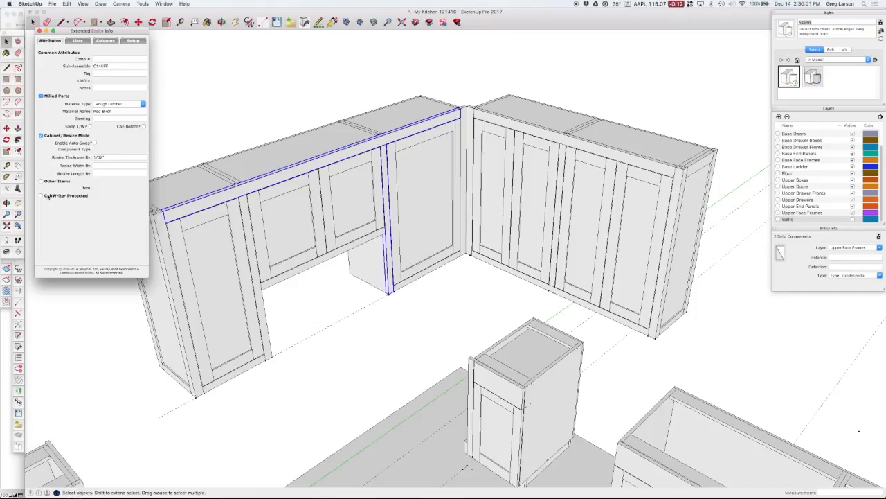
left_click(41, 196)
left_click(40, 32)
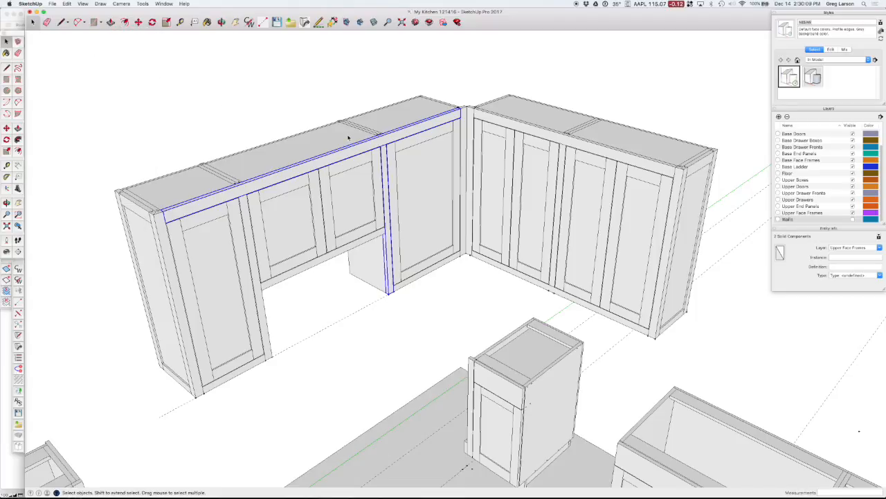
left_click(365, 95)
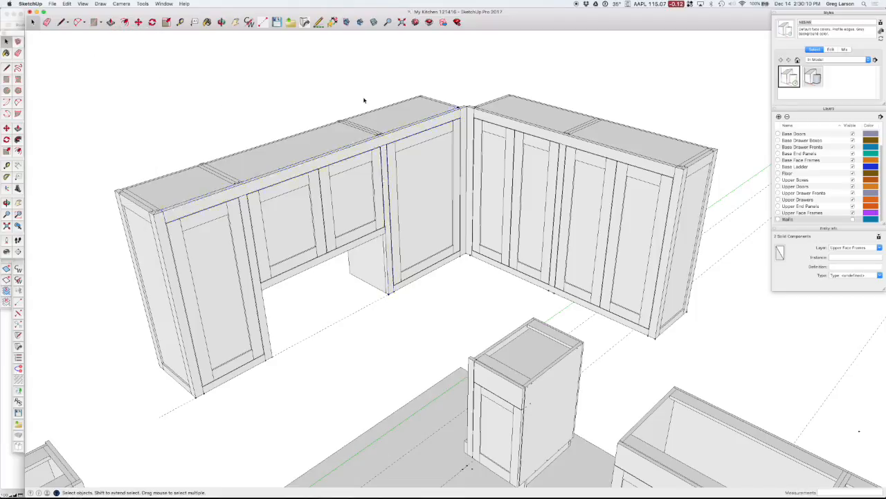
Step: Re-draw the corner-side upper cabinet with CabWriter, using its stored defaults, with its modified rail and stile protected
right_click(416, 139)
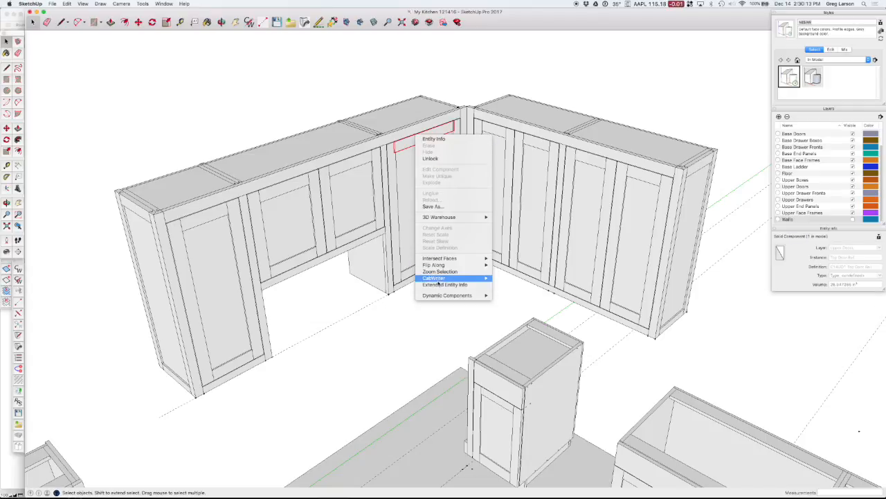
mouse_move(478, 278)
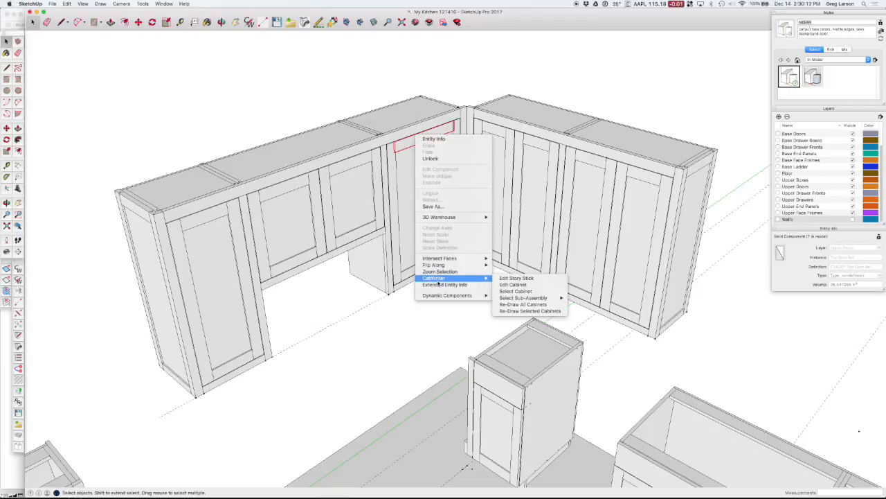
left_click(522, 311)
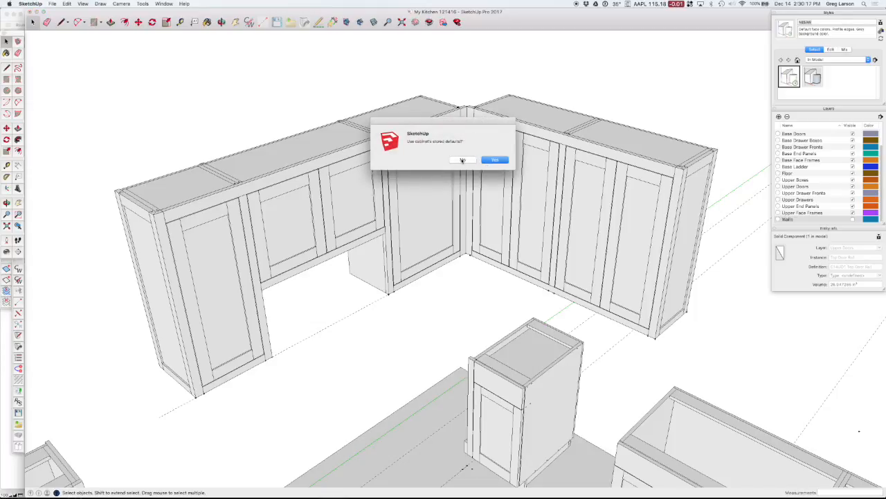
left_click(495, 161)
left_click(496, 161)
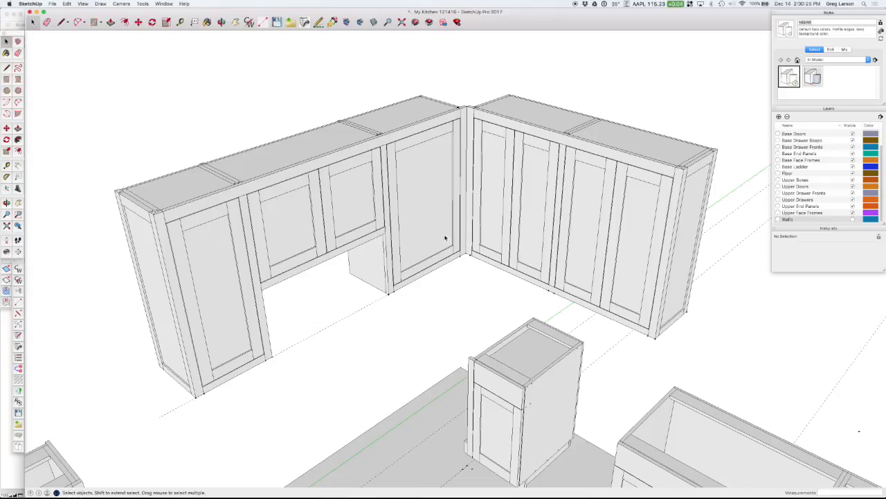
Step: Re-draw the middle upper cabinet with CabWriter, using the cabinet's stored defaults
scroll(396, 191, "down", 5)
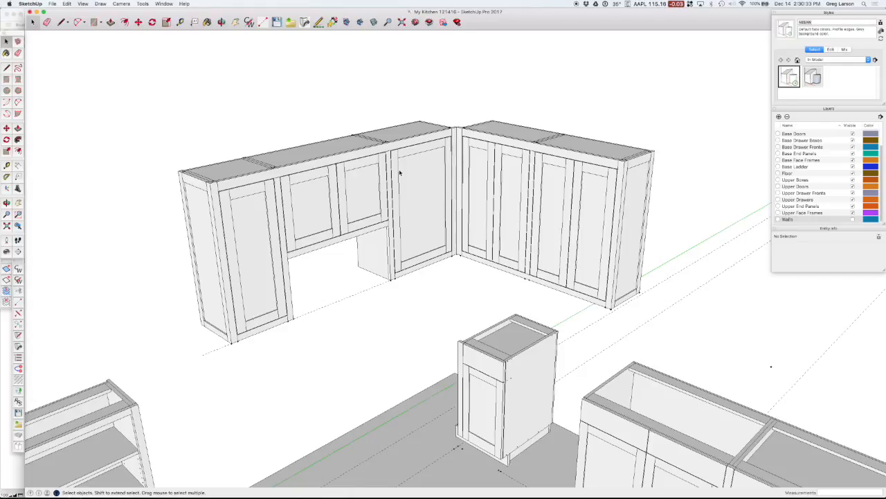
middle_click_drag(356, 138, 360, 161)
left_click(313, 257)
right_click(323, 253)
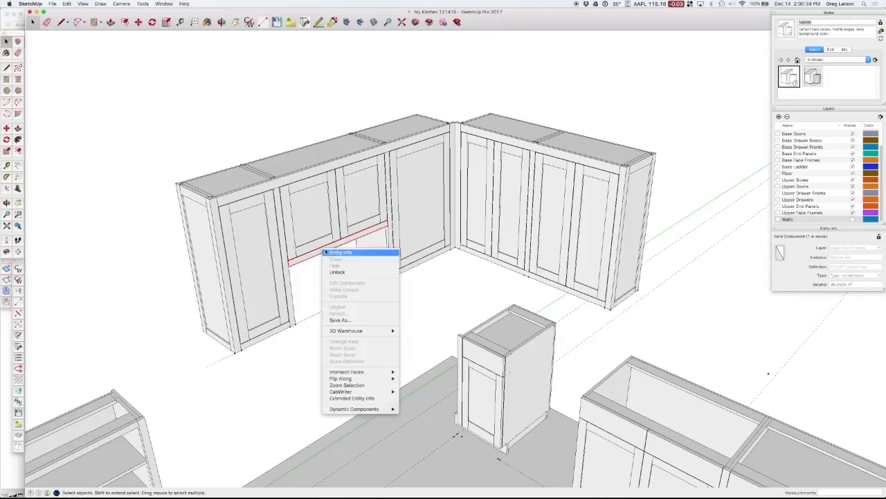
mouse_move(374, 392)
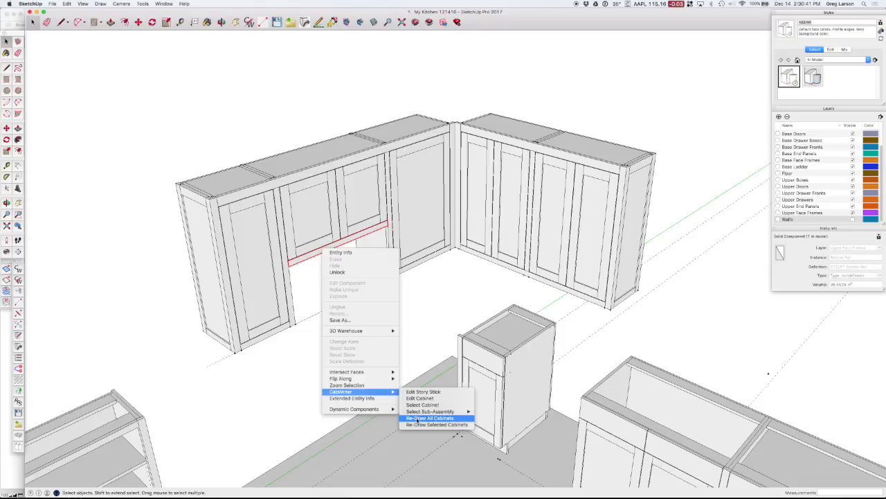
left_click(426, 423)
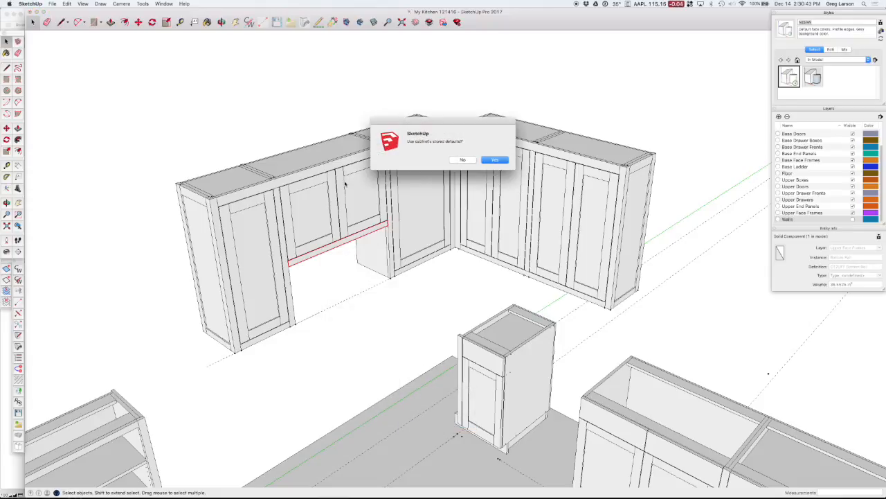
left_click(494, 161)
left_click(494, 160)
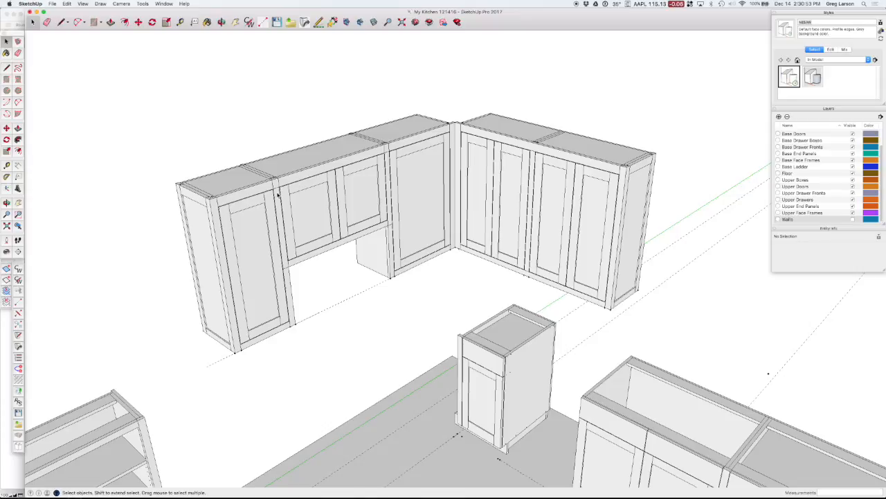
Step: Unlock and delete the middle cabinet's own top rail and both of its end stiles
left_click(299, 176)
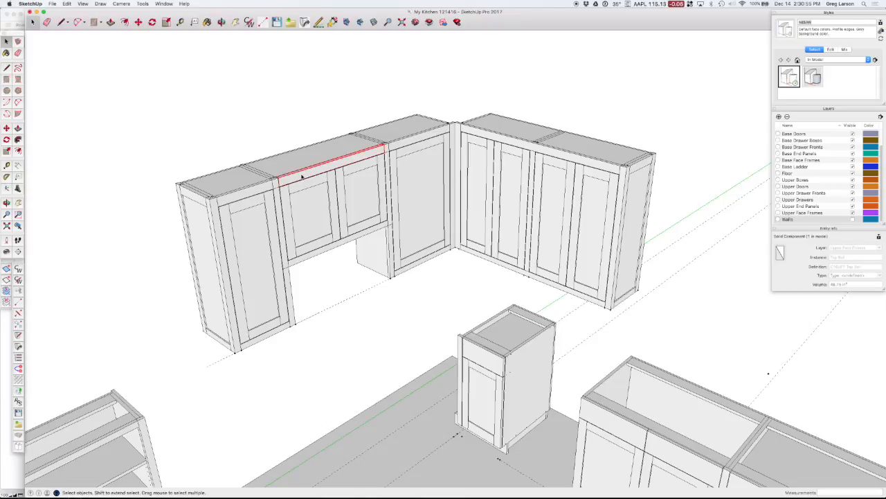
right_click(301, 178)
left_click(325, 199)
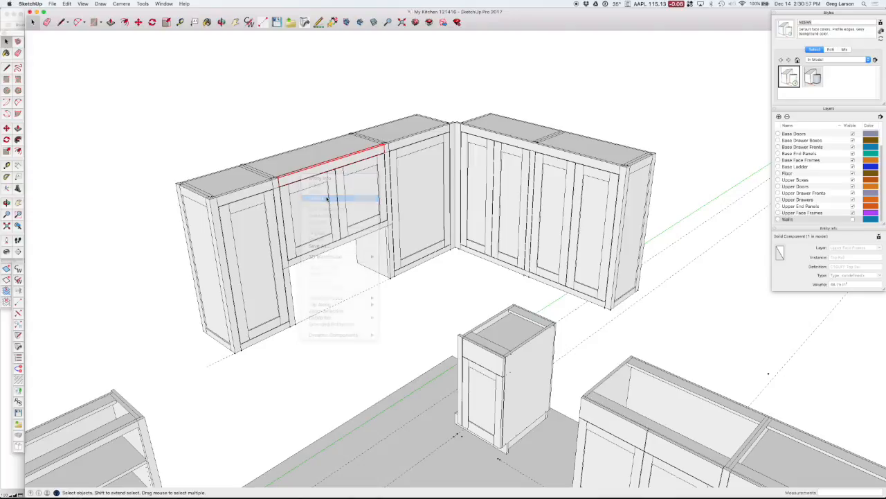
left_click(279, 187)
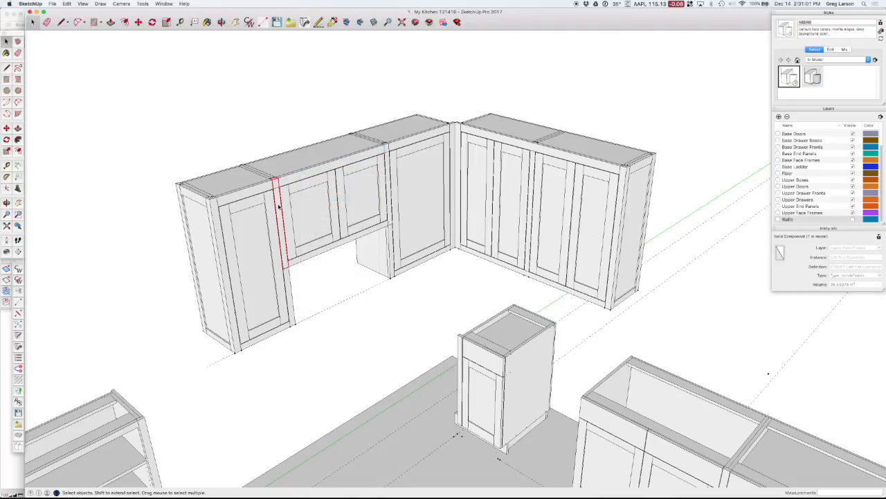
right_click(279, 201)
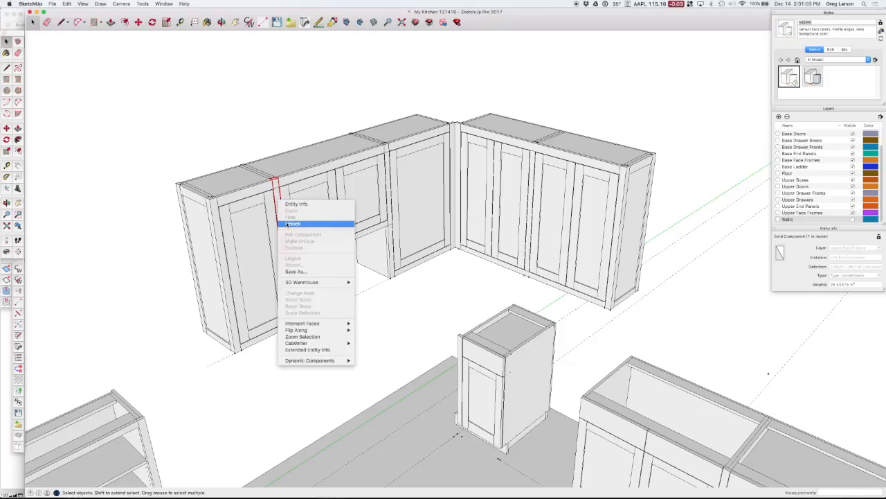
left_click(287, 224)
left_click(295, 248)
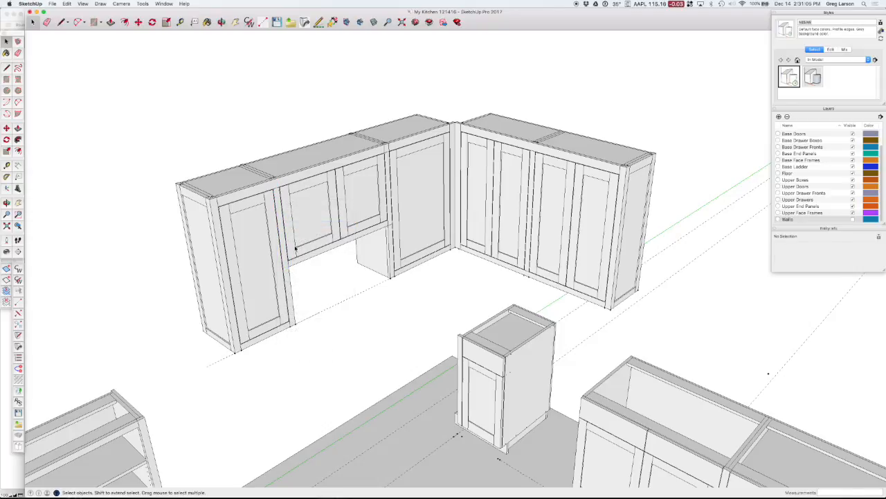
left_click(388, 207)
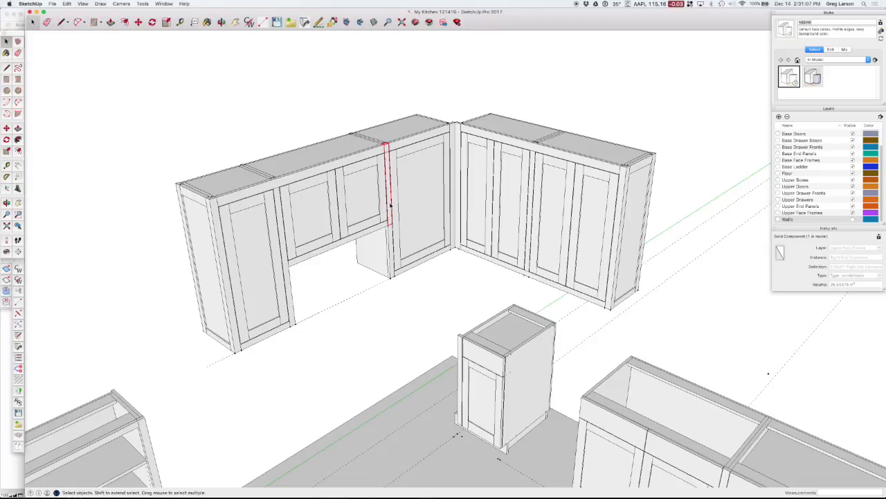
right_click(389, 203)
left_click(390, 203)
key("Delete")
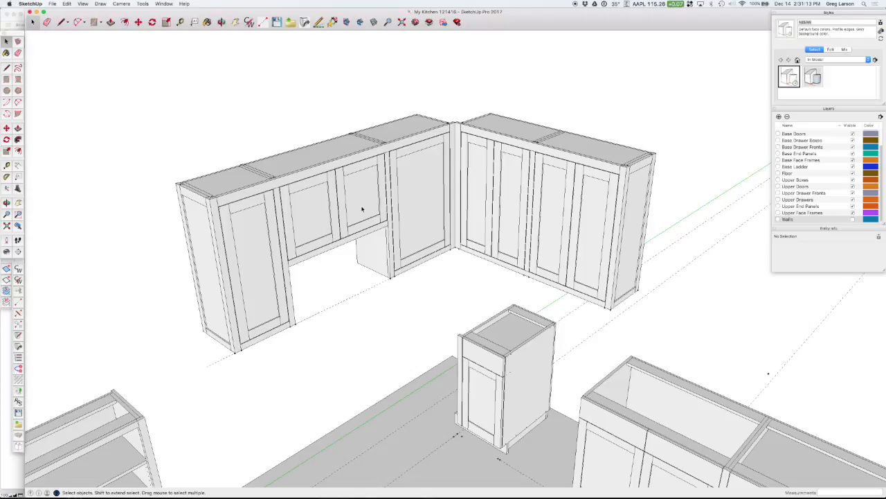
Step: Mark the tall end cabinet's stile beside the middle cabinet as CabWriter Protected in Extended Entity Info
left_click(279, 214)
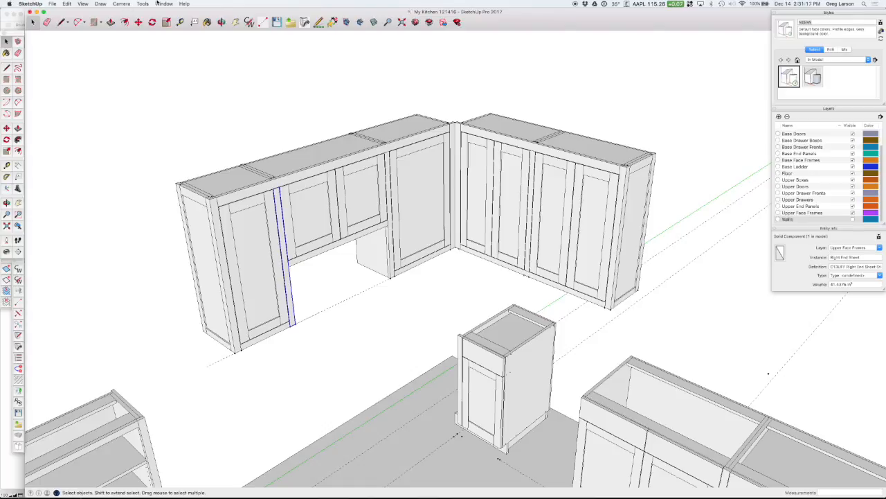
left_click(158, 3)
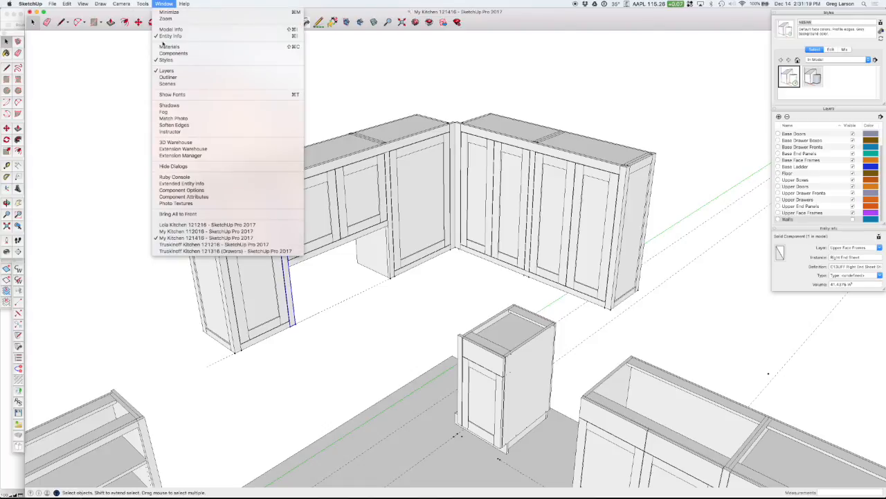
left_click(178, 183)
left_click(41, 197)
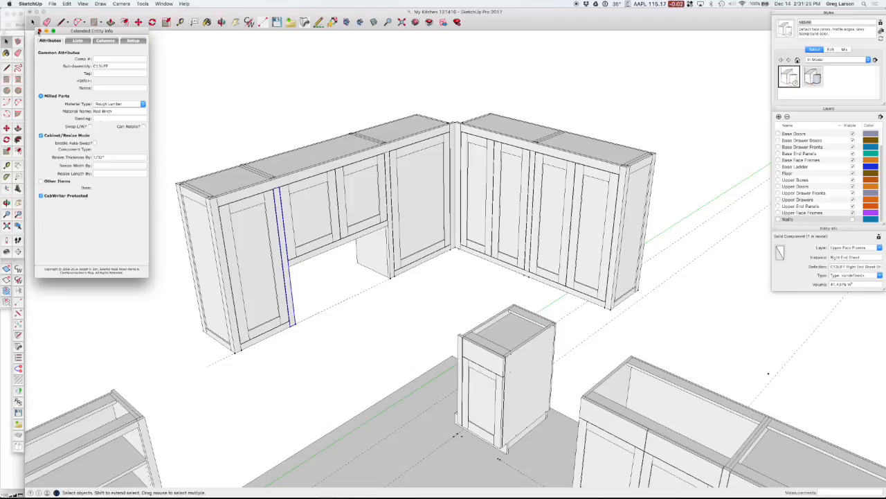
left_click(39, 31)
Step: Re-draw the tall end cabinet with CabWriter, using the cabinet's stored defaults
right_click(222, 263)
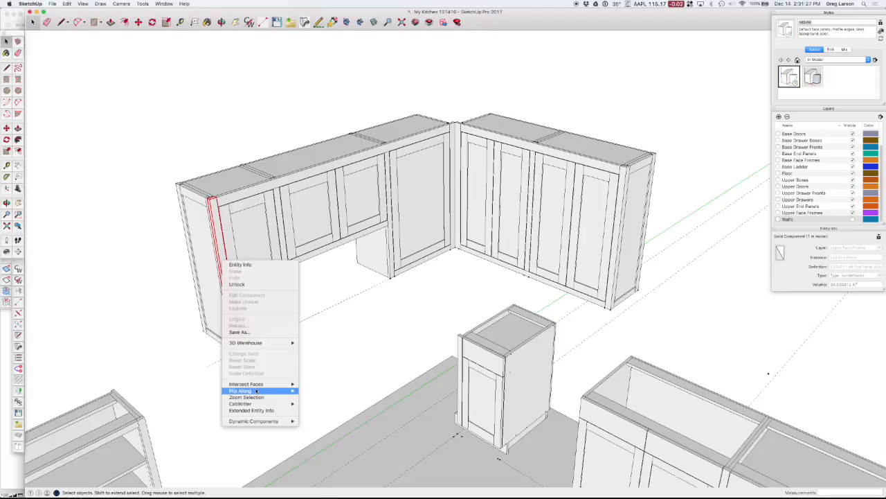
mouse_move(256, 403)
left_click(321, 438)
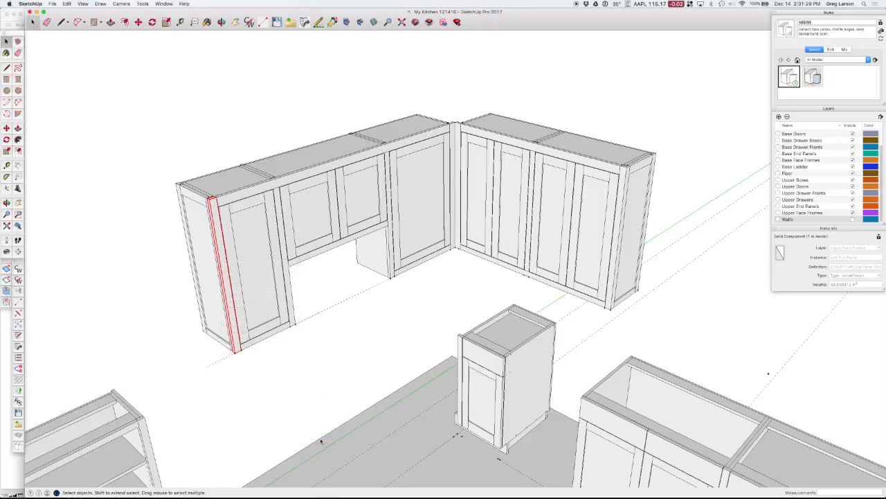
left_click(495, 160)
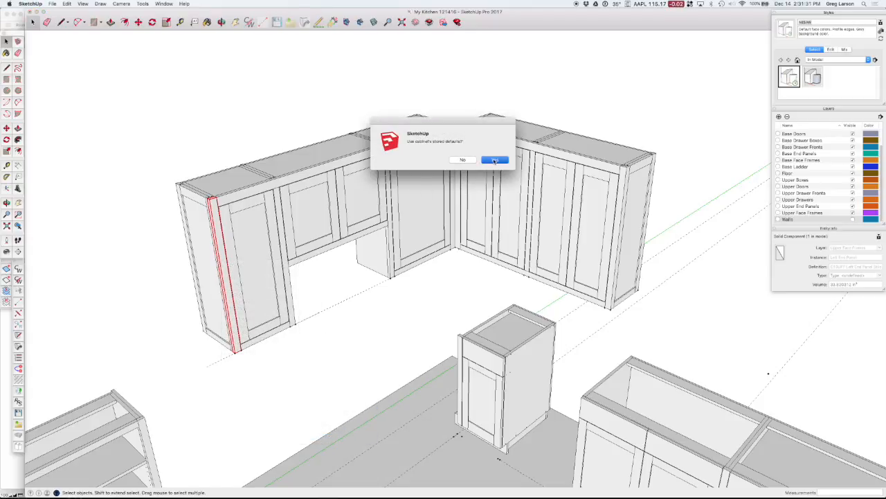
left_click(494, 160)
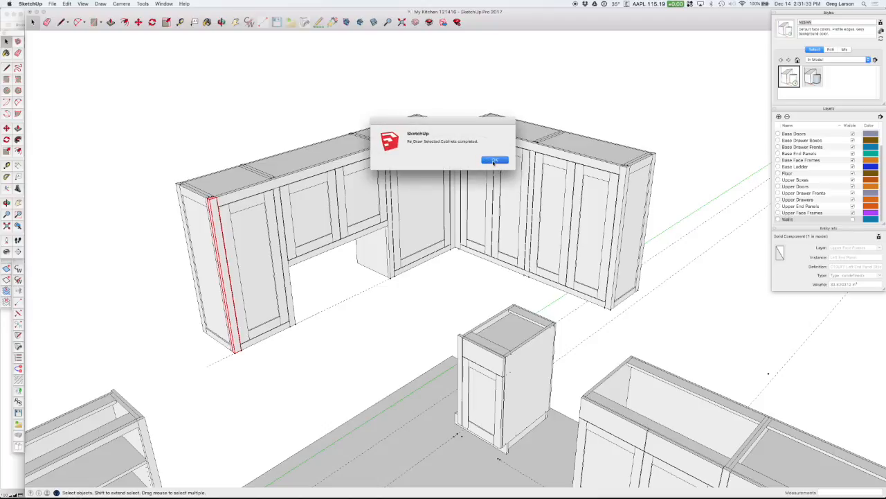
Step: Unlock and delete the tall end cabinet's own short top rail, leaving only the continuous rail across the run
left_click(244, 196)
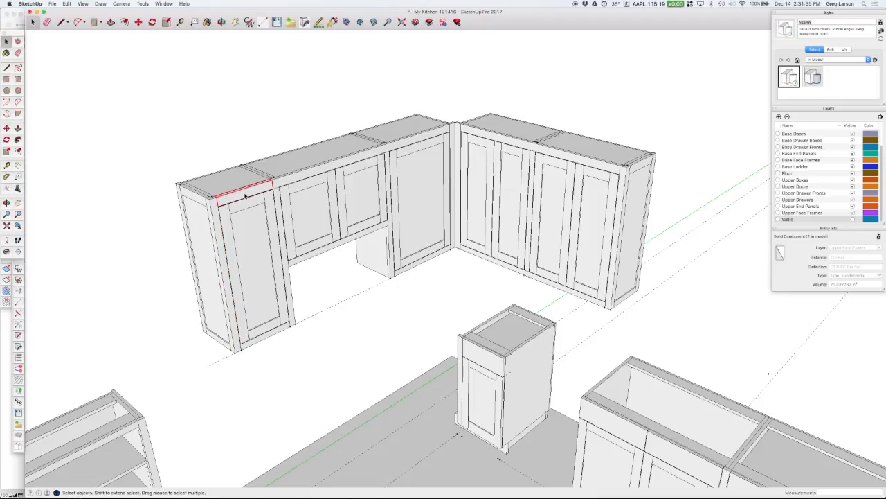
right_click(244, 197)
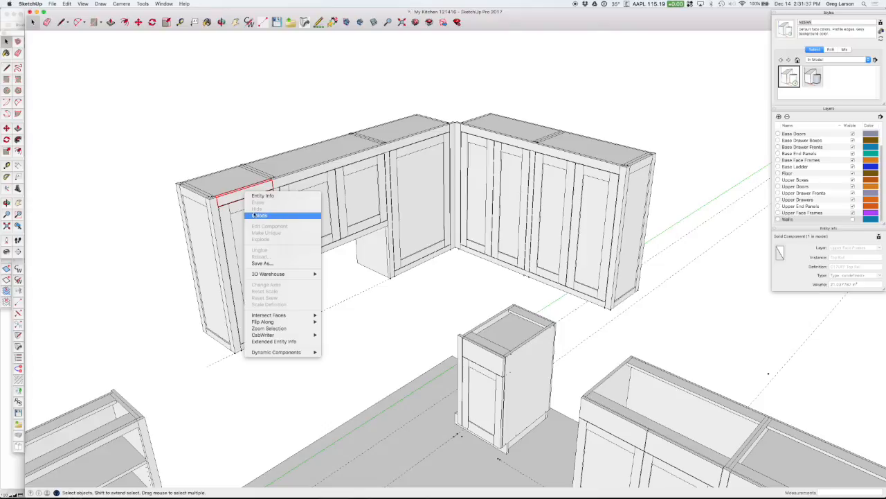
left_click(277, 214)
key("Delete")
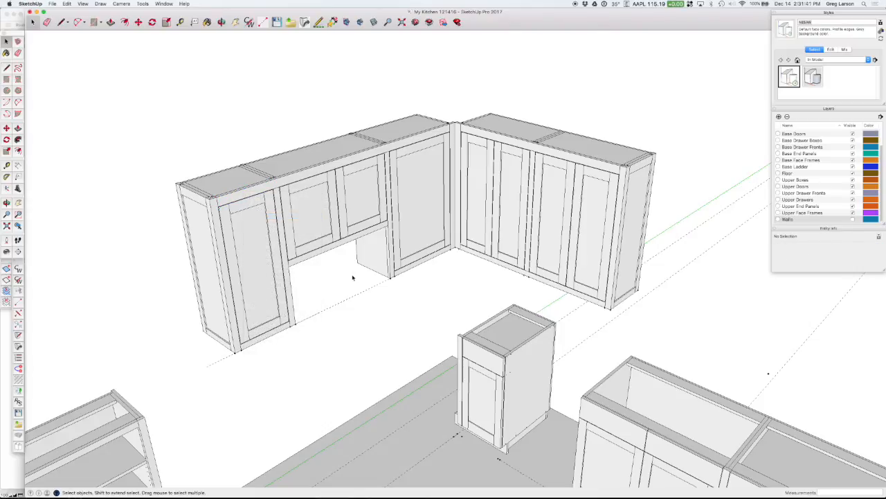
middle_click_drag(420, 305, 366, 271)
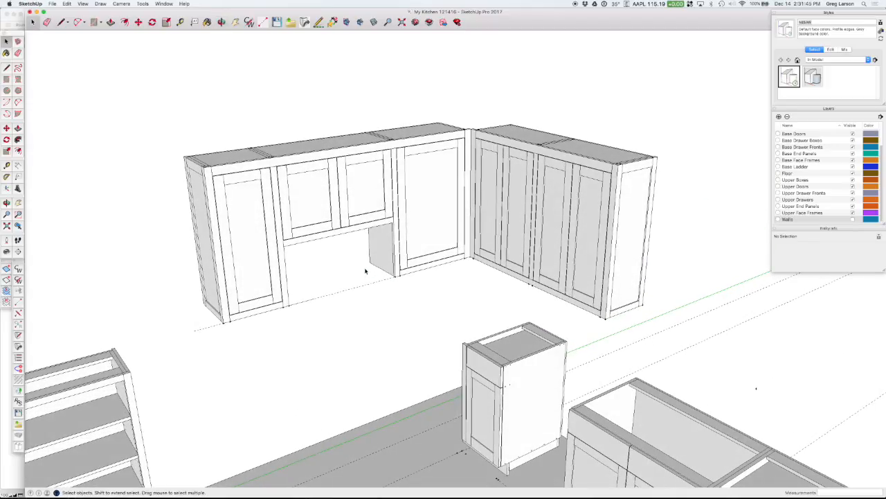
middle_click_drag(365, 271, 401, 286)
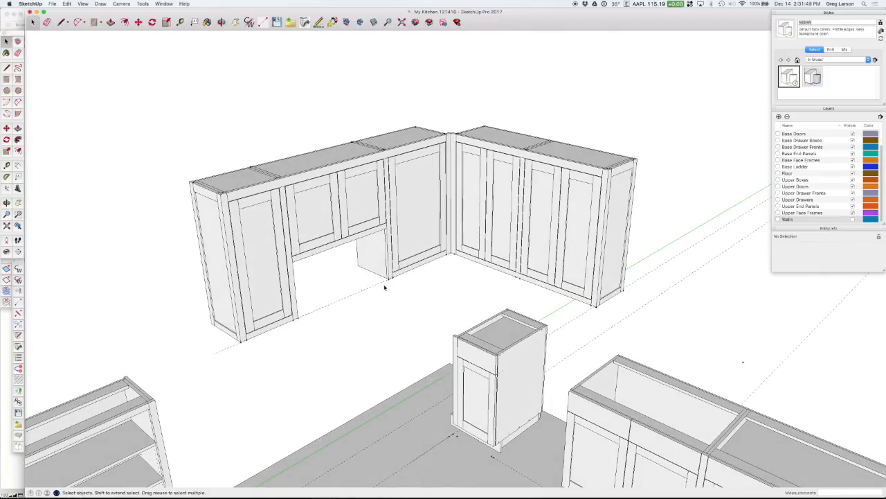